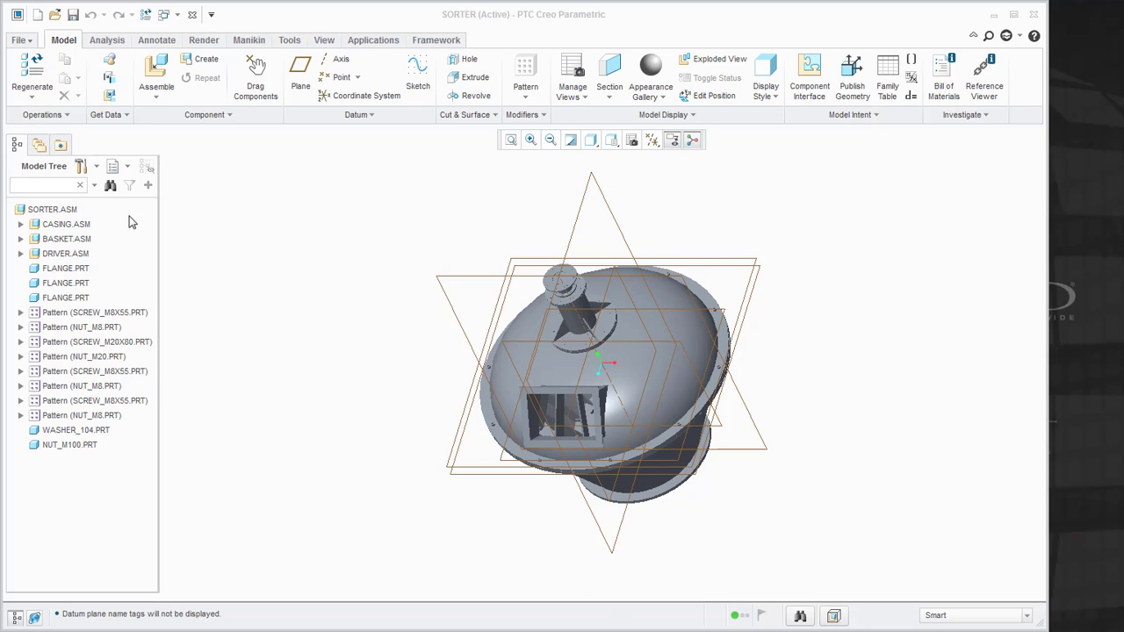
- Display the assembly's layer tree in place of the model tree and return to the model tree, doing this twice
click(127, 169)
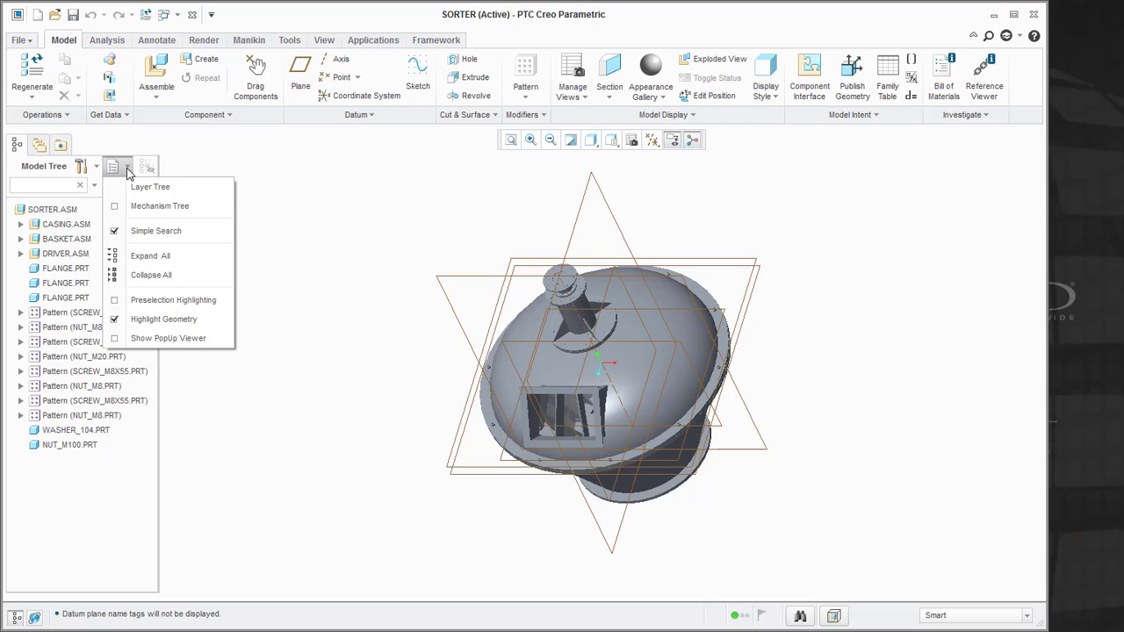
click(150, 187)
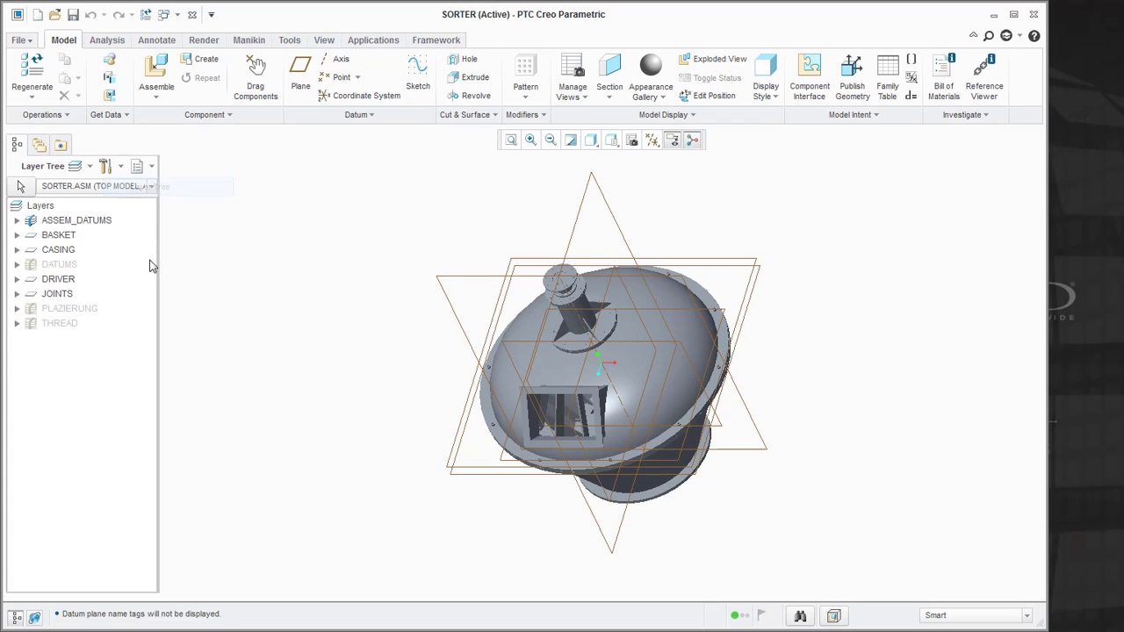
click(151, 166)
click(165, 186)
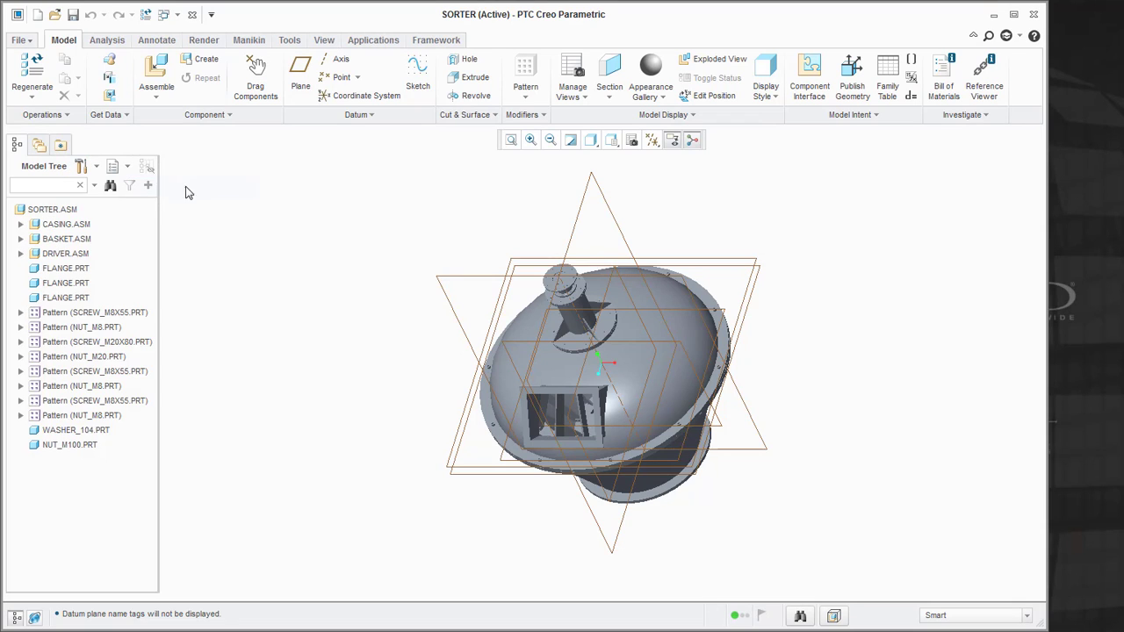
click(324, 40)
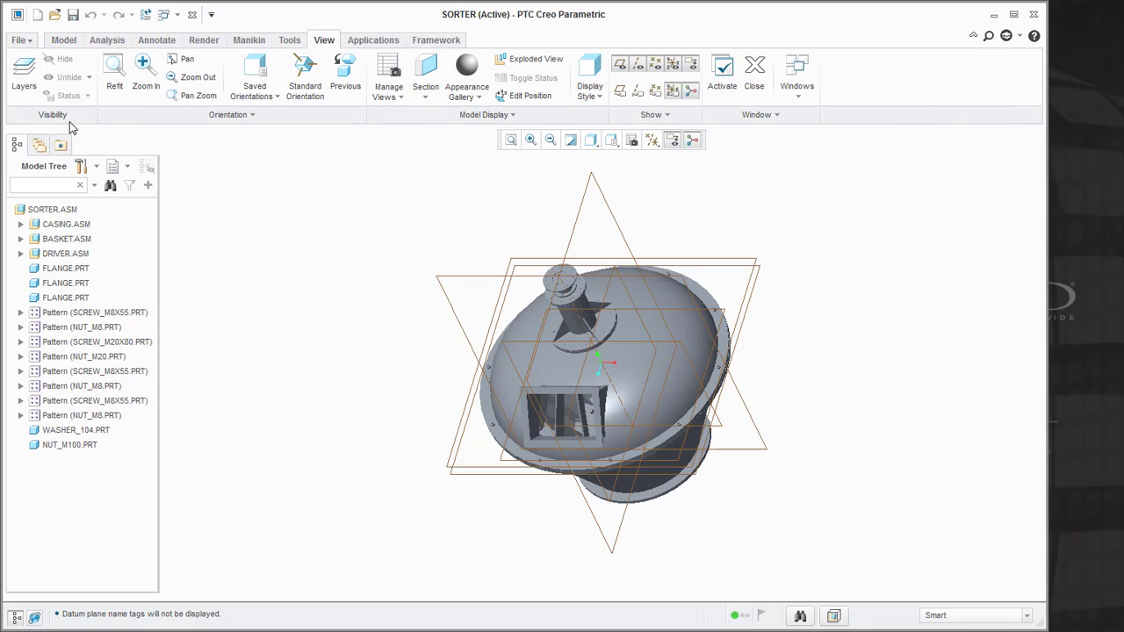
click(25, 76)
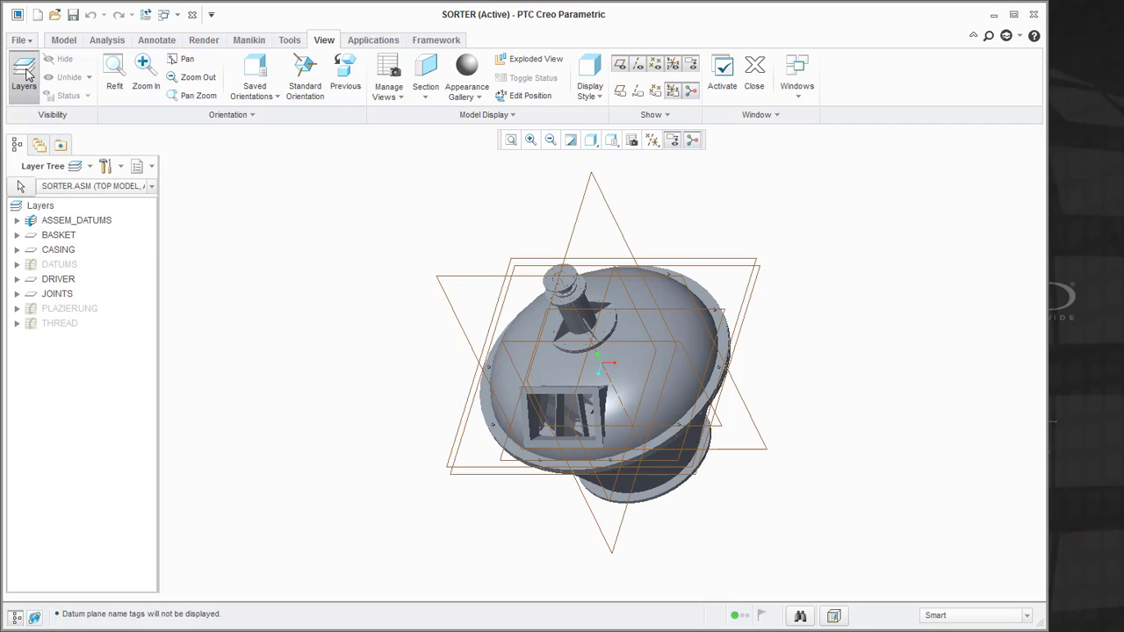
click(25, 77)
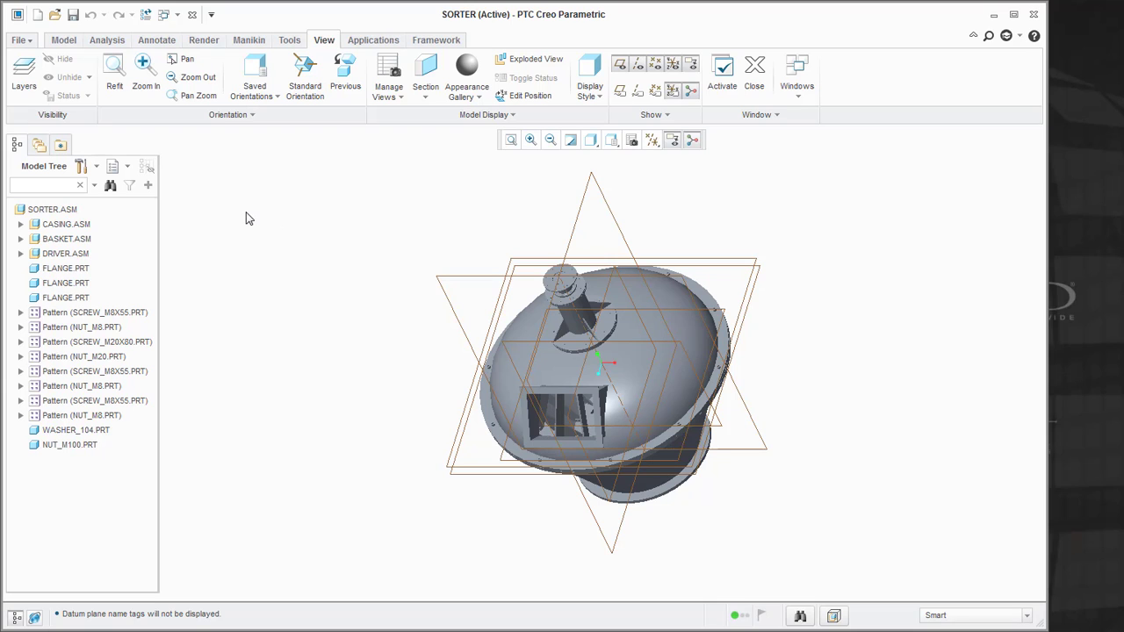
- Find configuration options matching *tree* in the Configuration Editor and enlarge the search dialog to show their descriptions
click(19, 42)
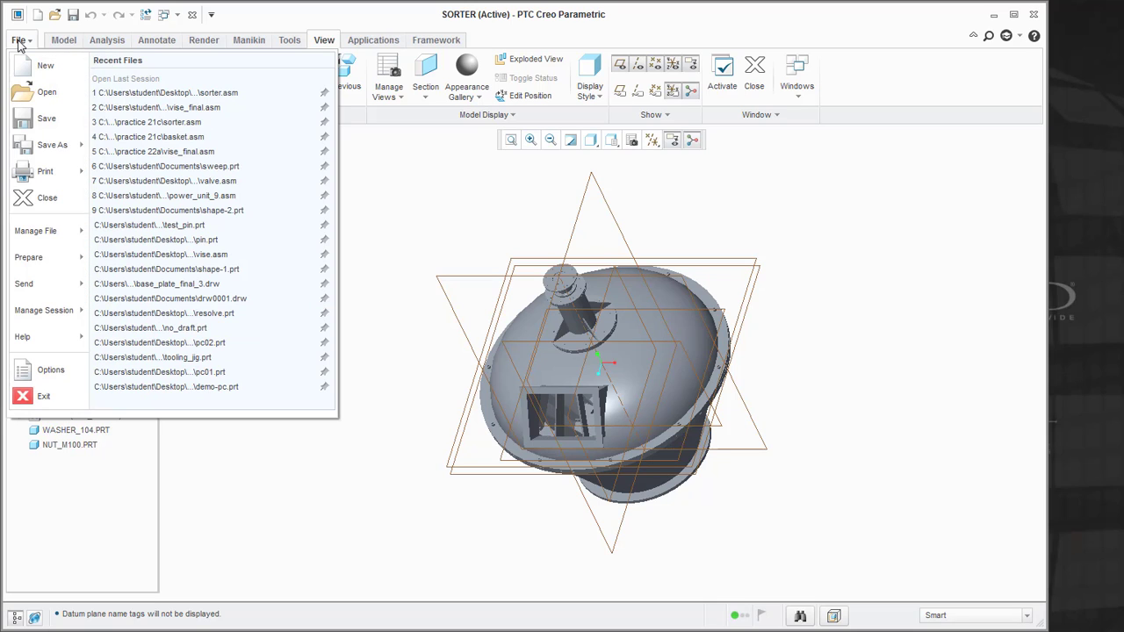
click(50, 371)
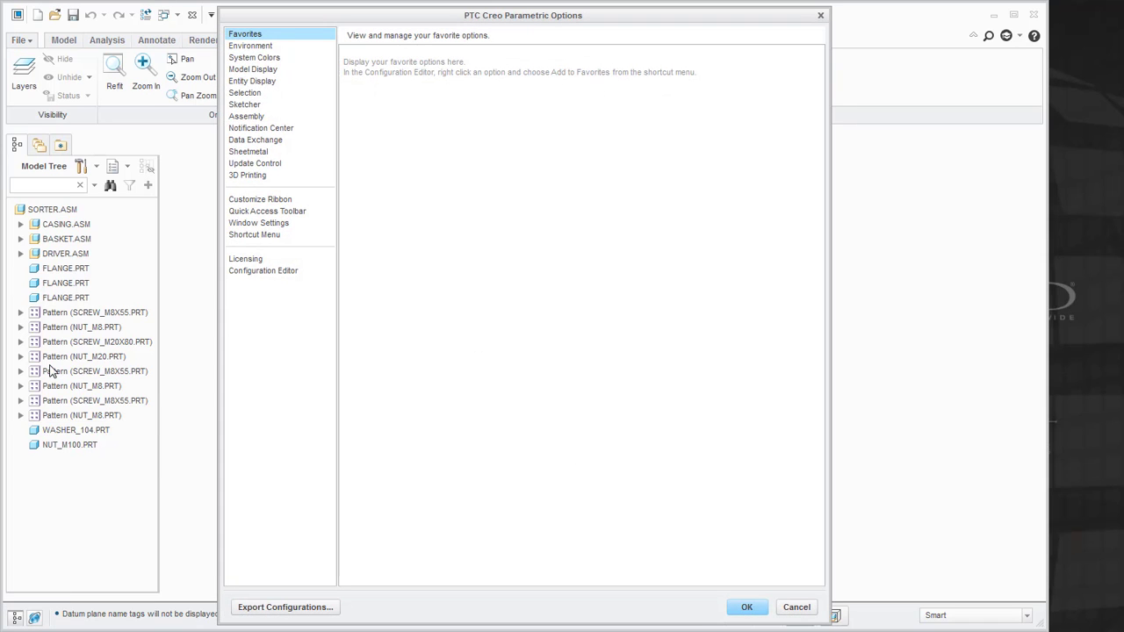
click(282, 274)
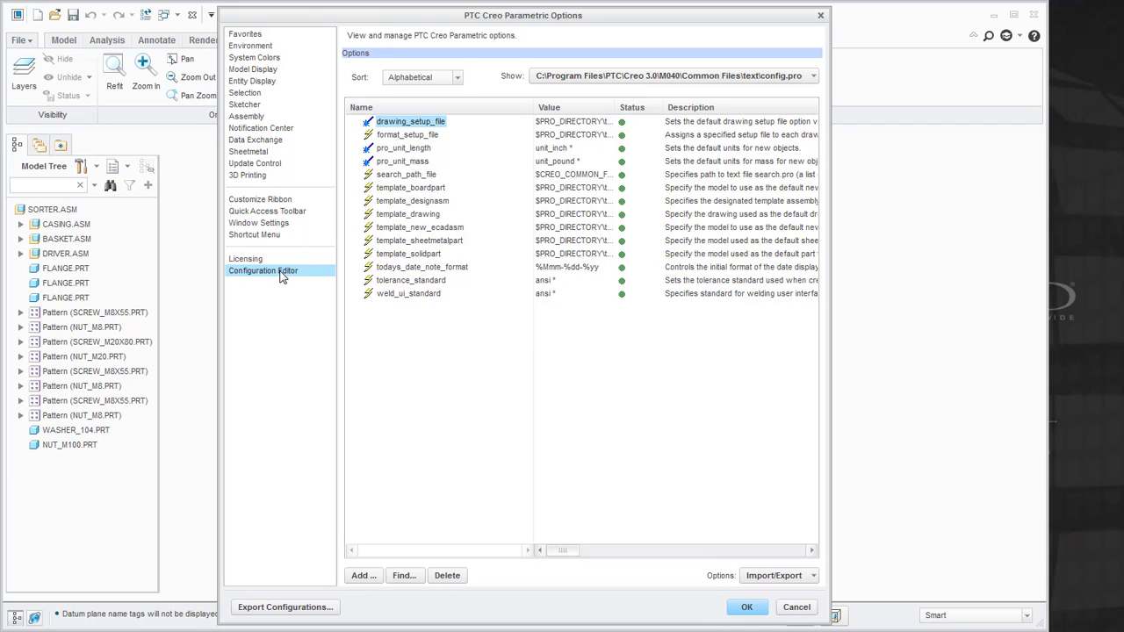
click(406, 578)
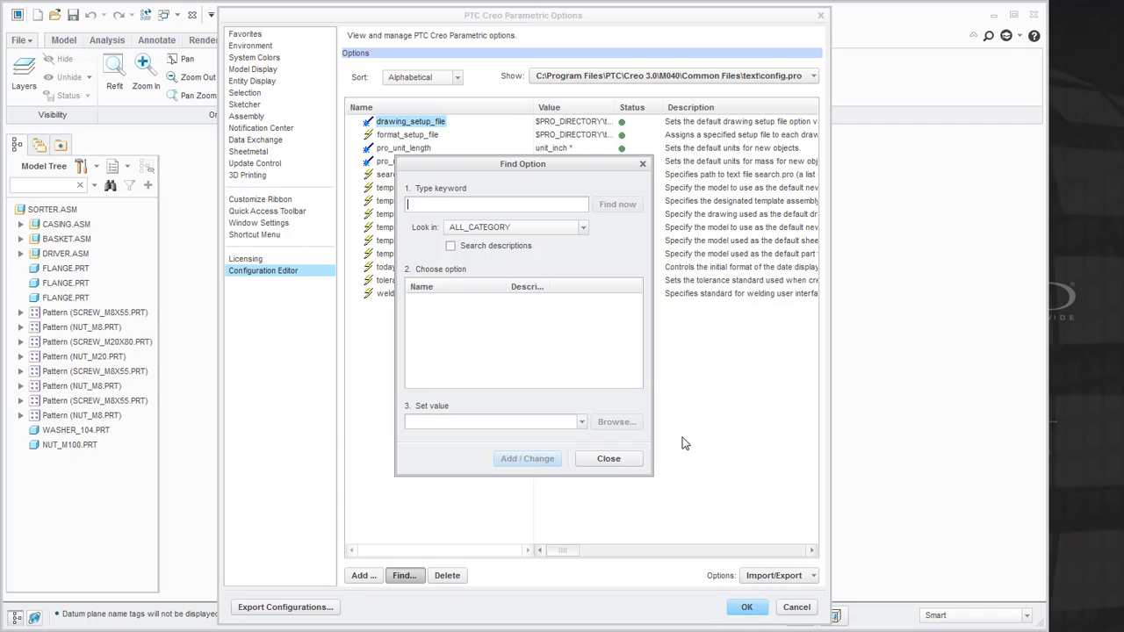
text(*tree*)
key(Return)
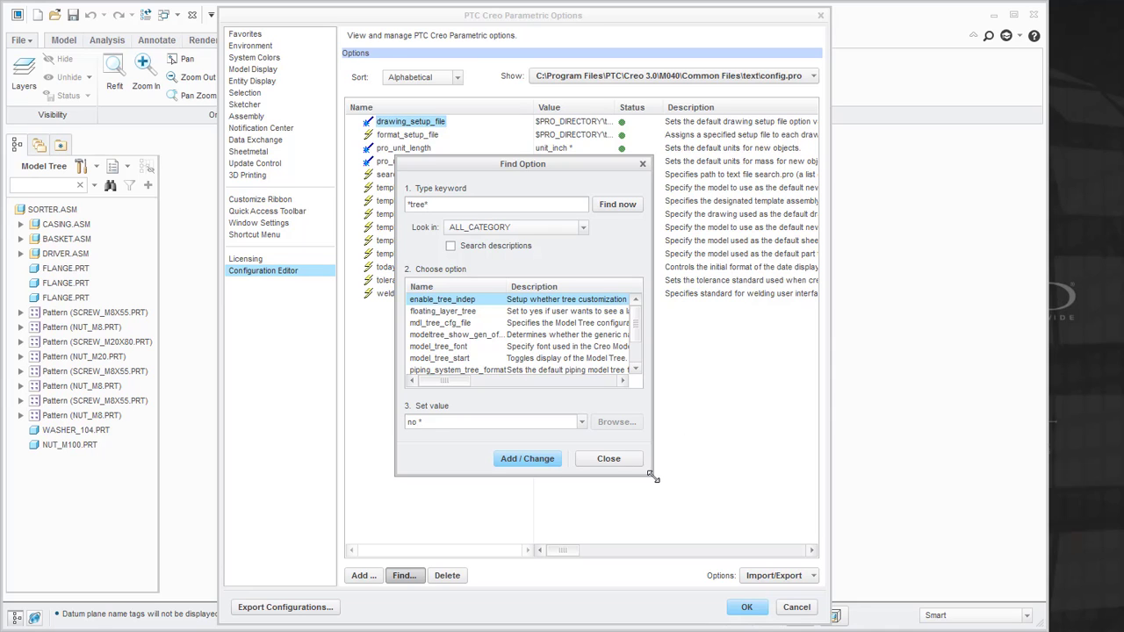
drag(653, 477, 921, 590)
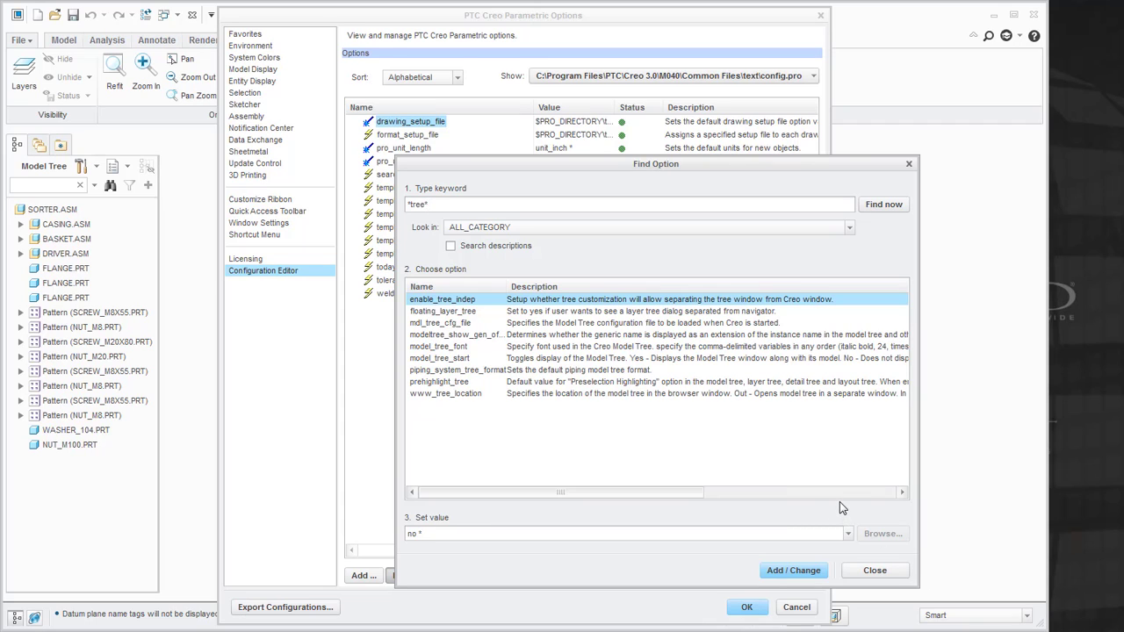
- Set the floating_layer_tree option to yes, add it to the configuration and close the option search
click(452, 313)
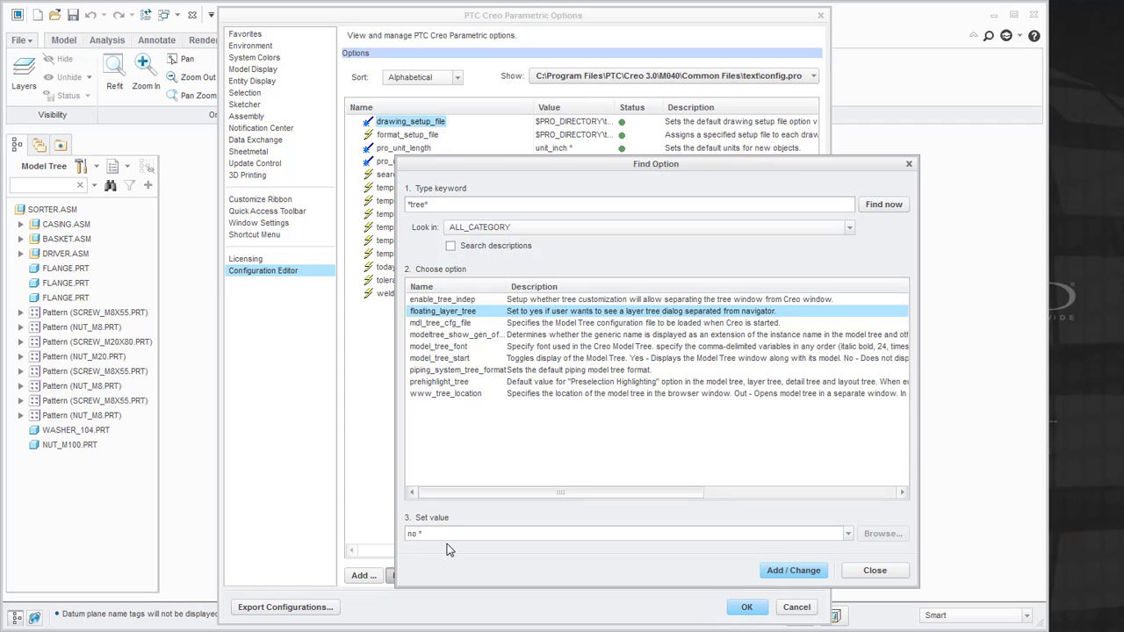
click(848, 534)
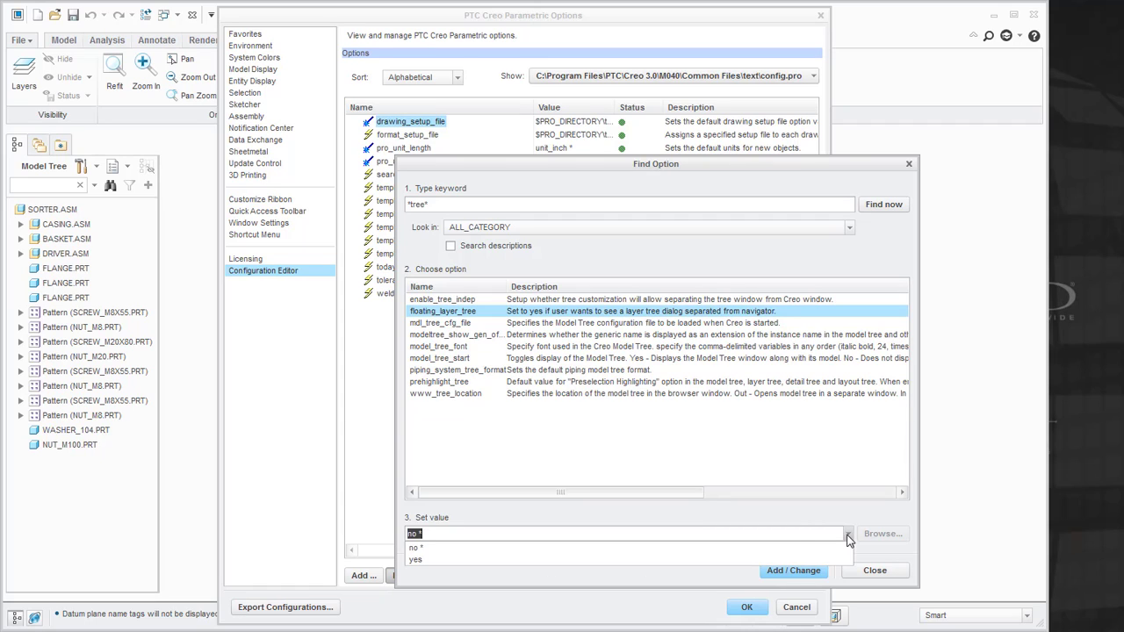
click(707, 558)
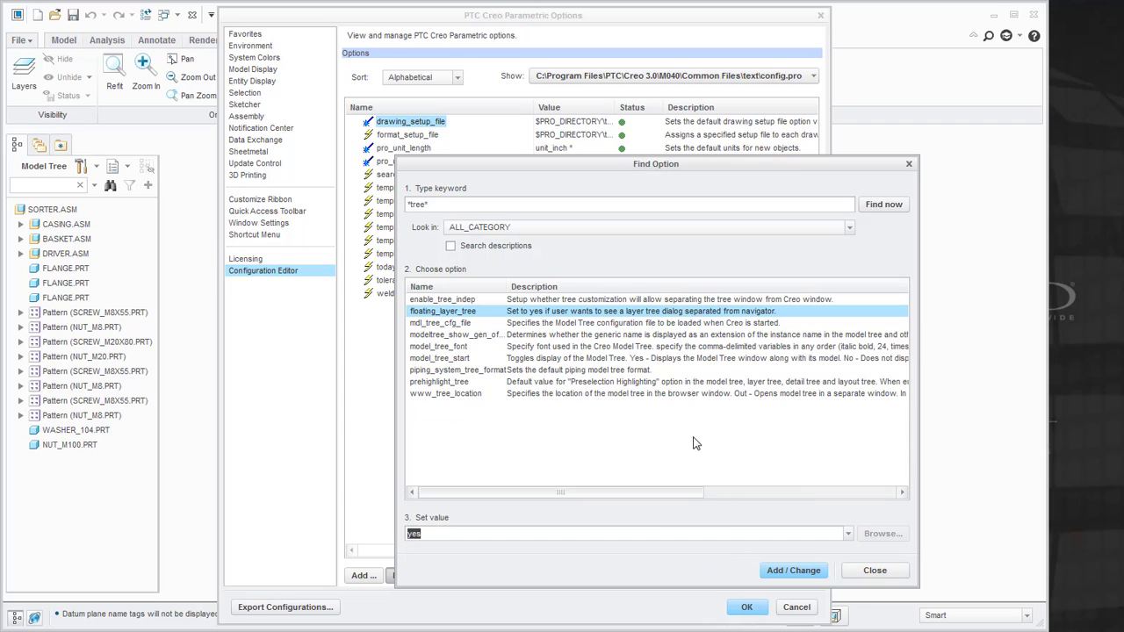
click(790, 570)
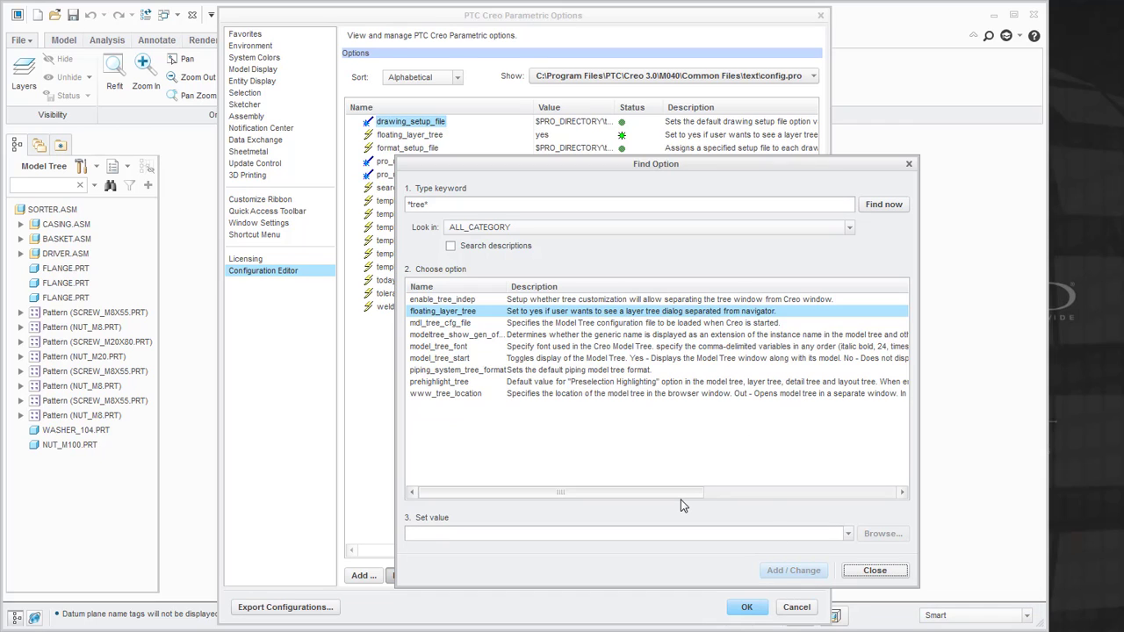
click(867, 569)
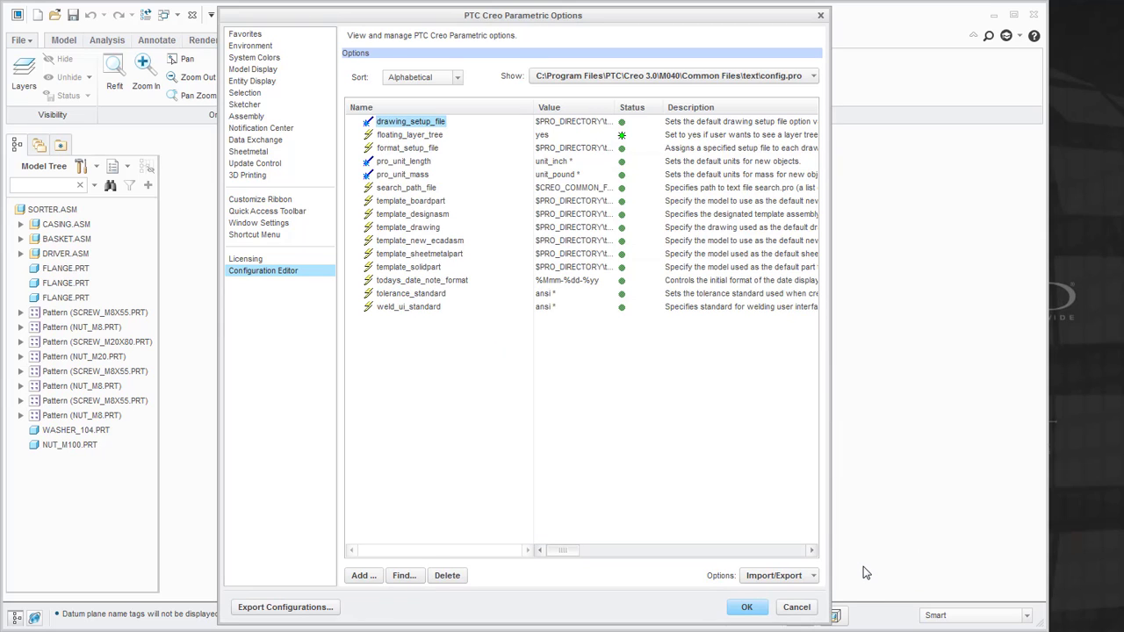
- Accept the option change and save the settings as config.pro in the Public Documents folder
click(746, 609)
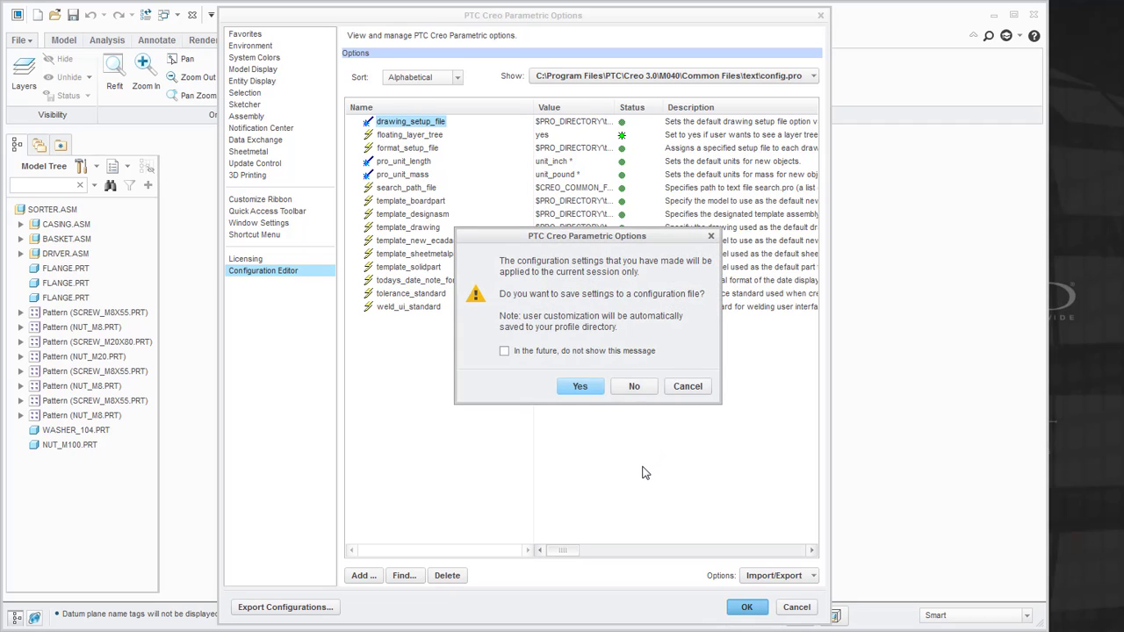
click(579, 385)
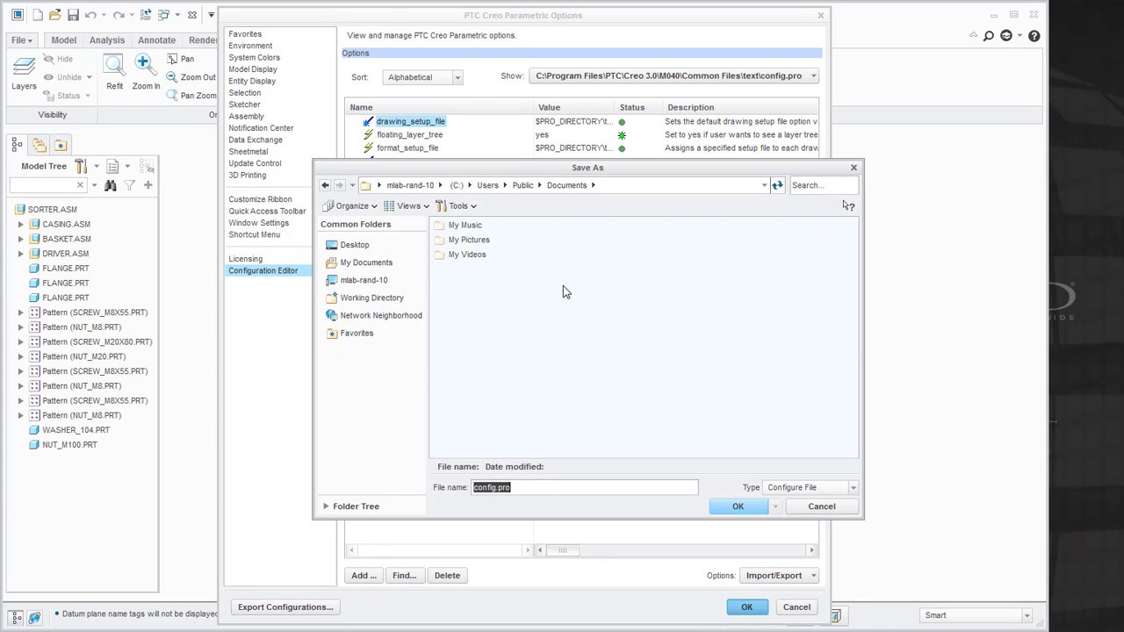
click(741, 506)
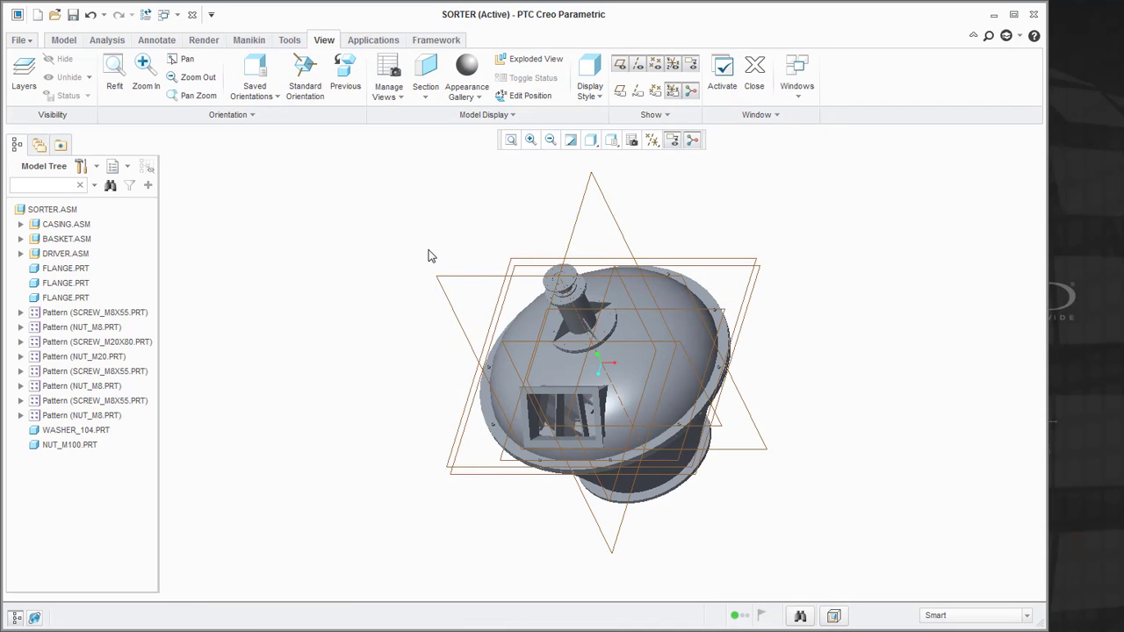
- Check the model tree's show options, display the layer tree in its separate window and move that window slightly
click(127, 167)
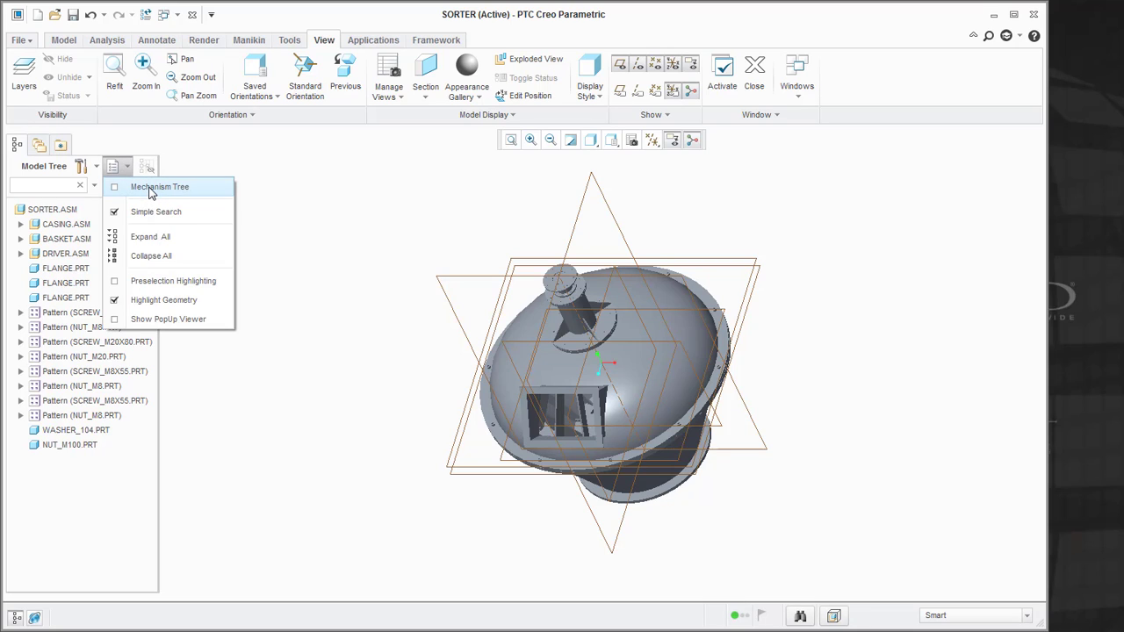
click(310, 227)
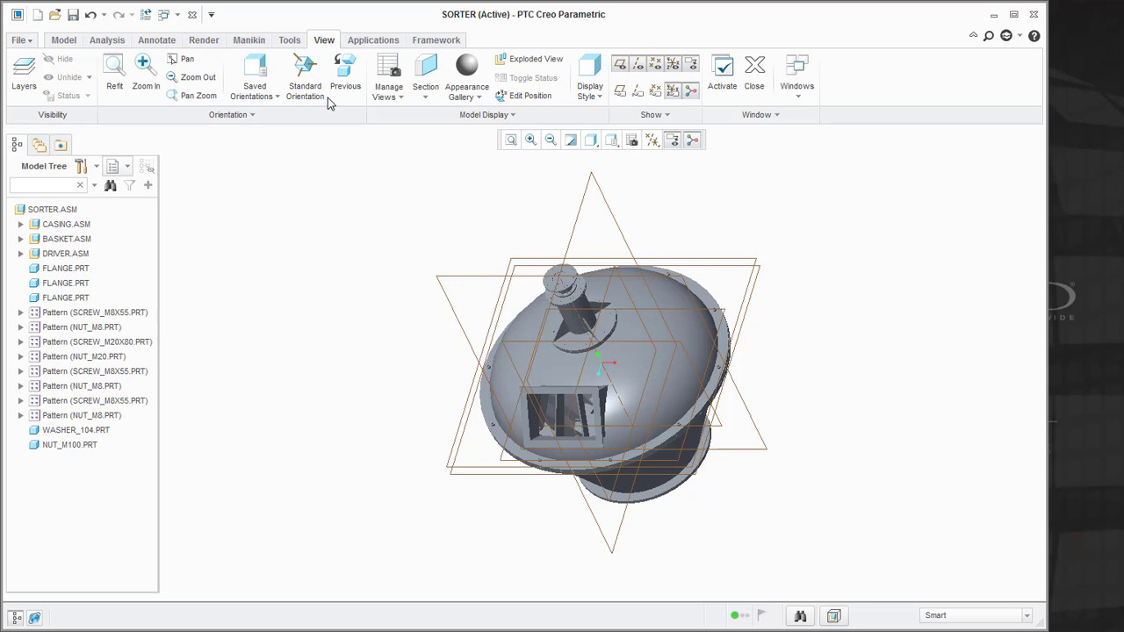
click(23, 70)
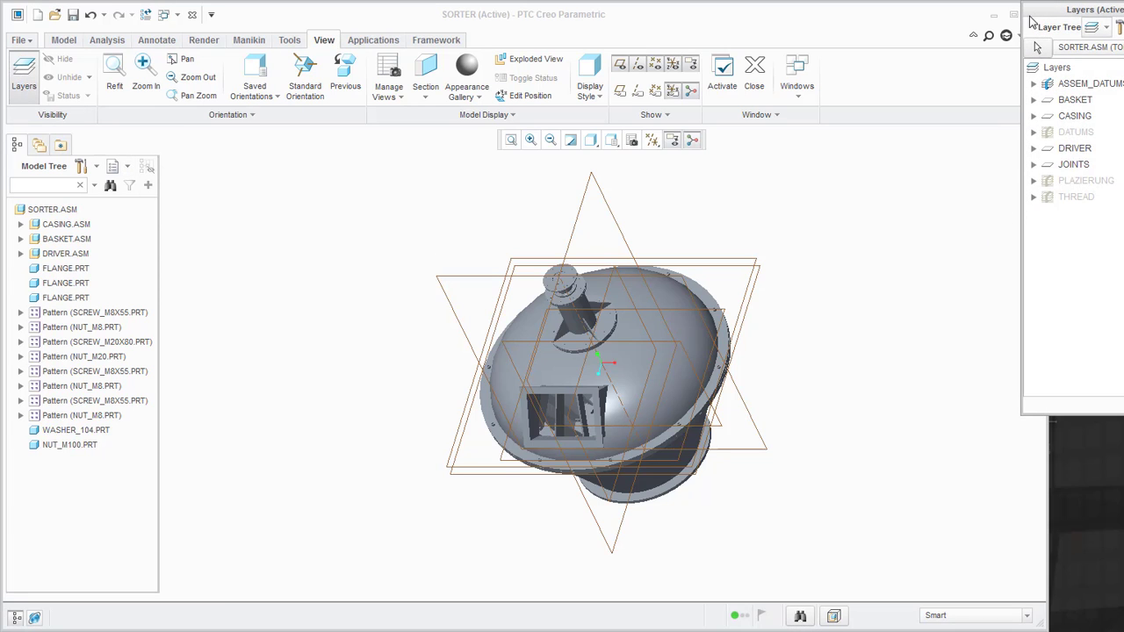
drag(1053, 15, 1041, 40)
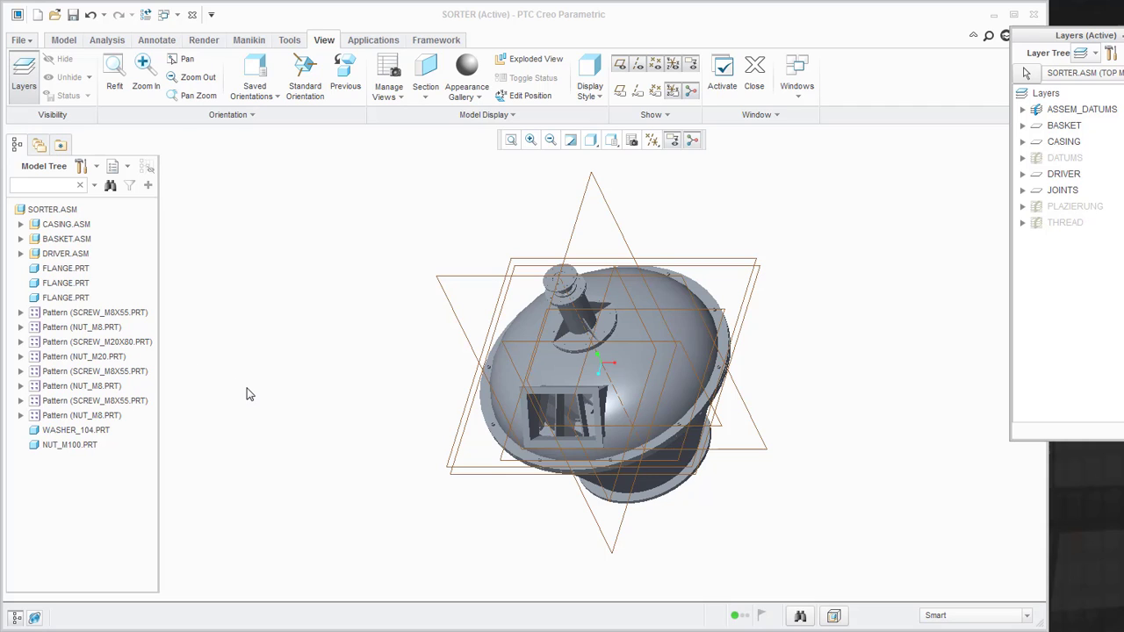
click(1071, 575)
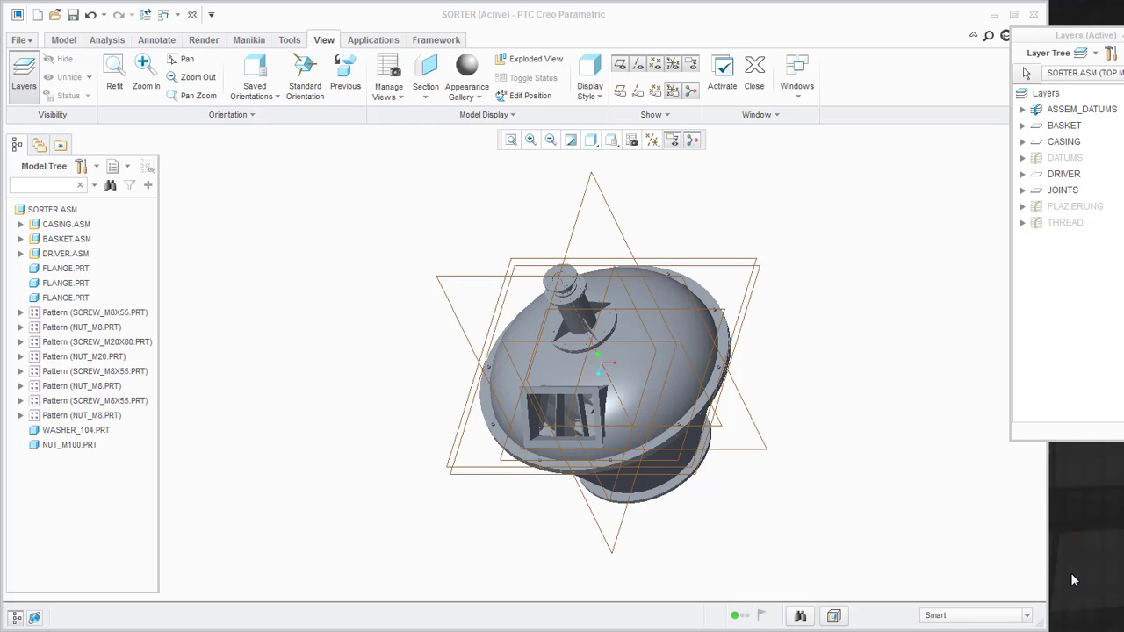
- Reopen the Configuration Editor and search its options for *tree*
click(19, 41)
mouse_move(33, 336)
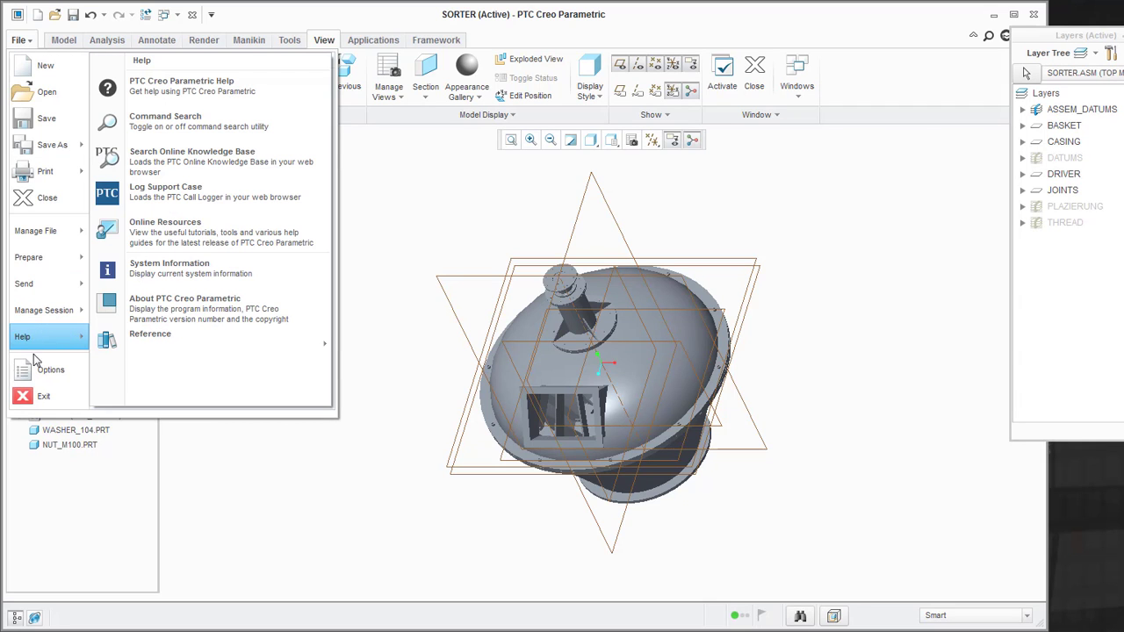
click(42, 371)
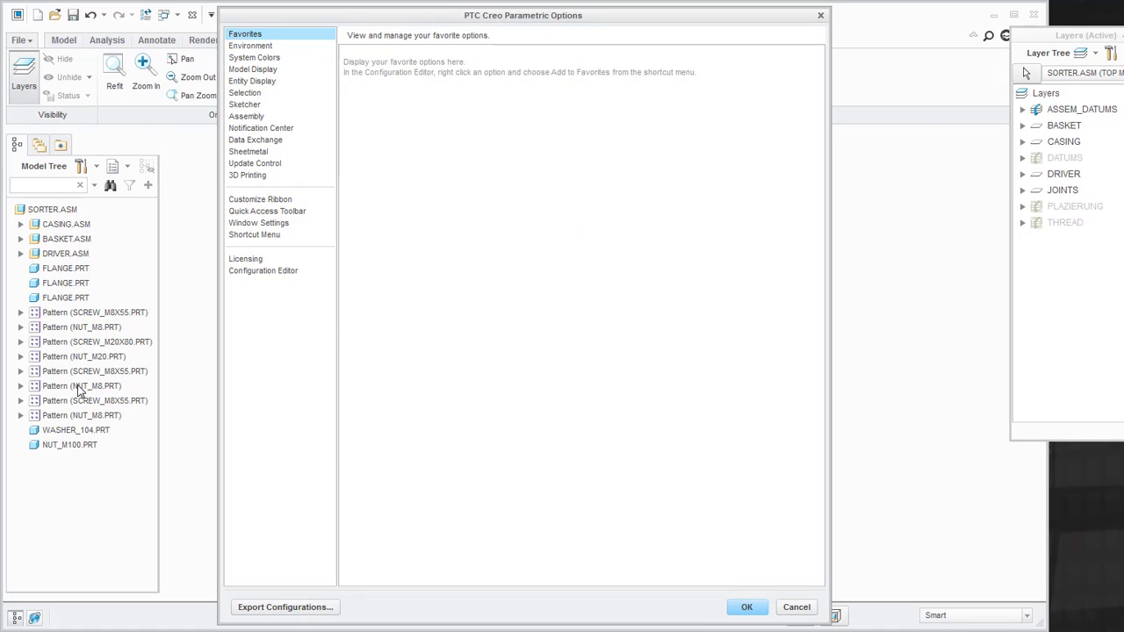
click(287, 272)
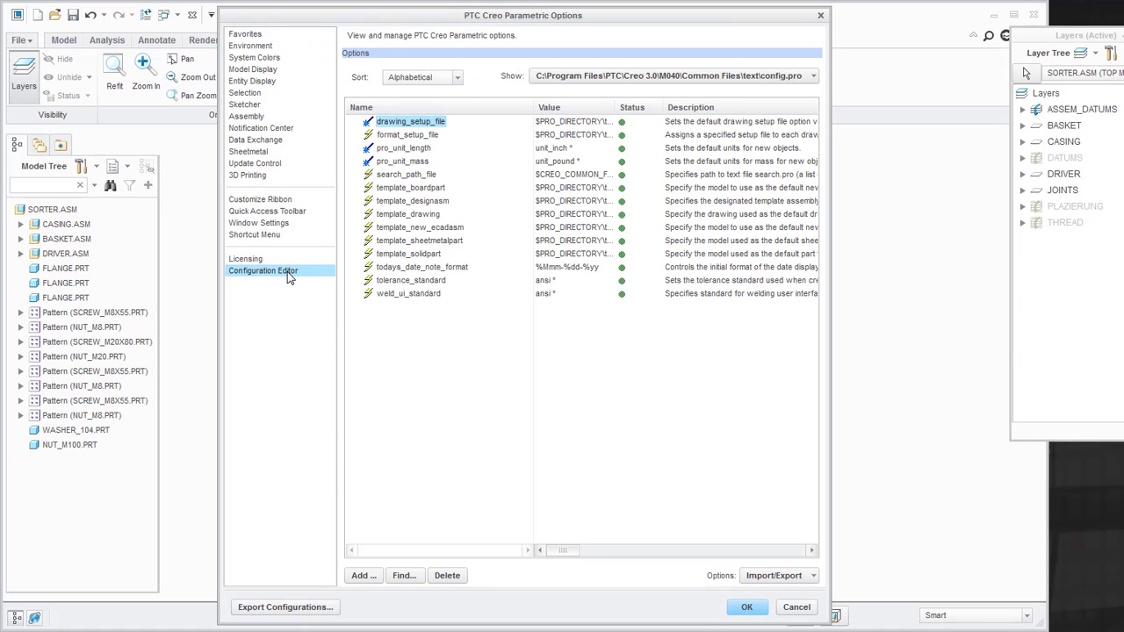
click(403, 576)
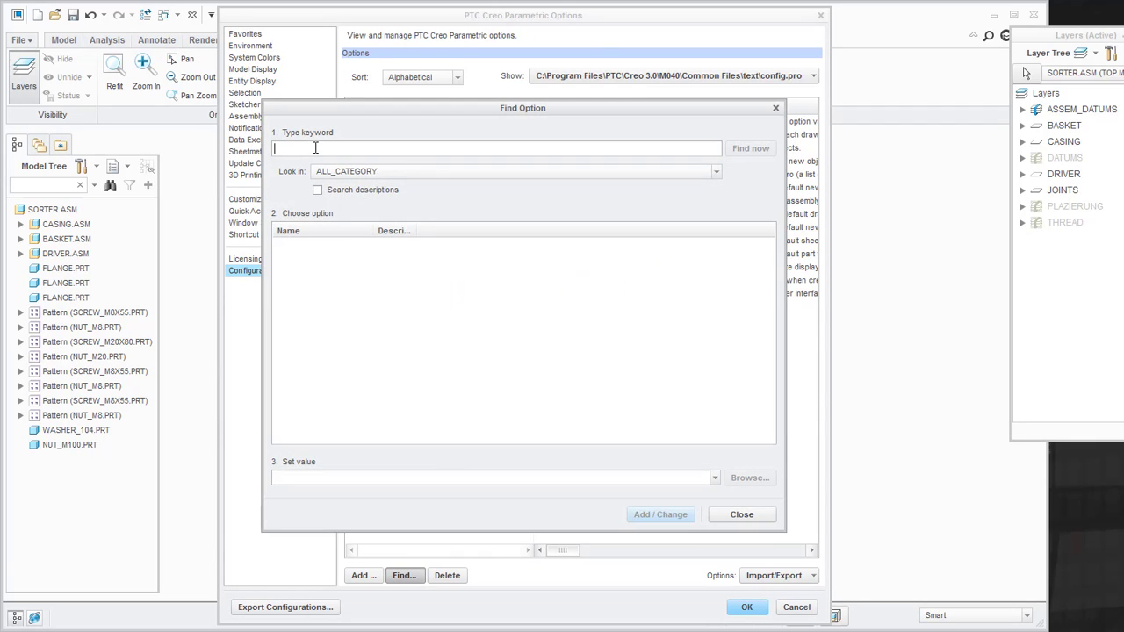
text(*tree*)
key(Return)
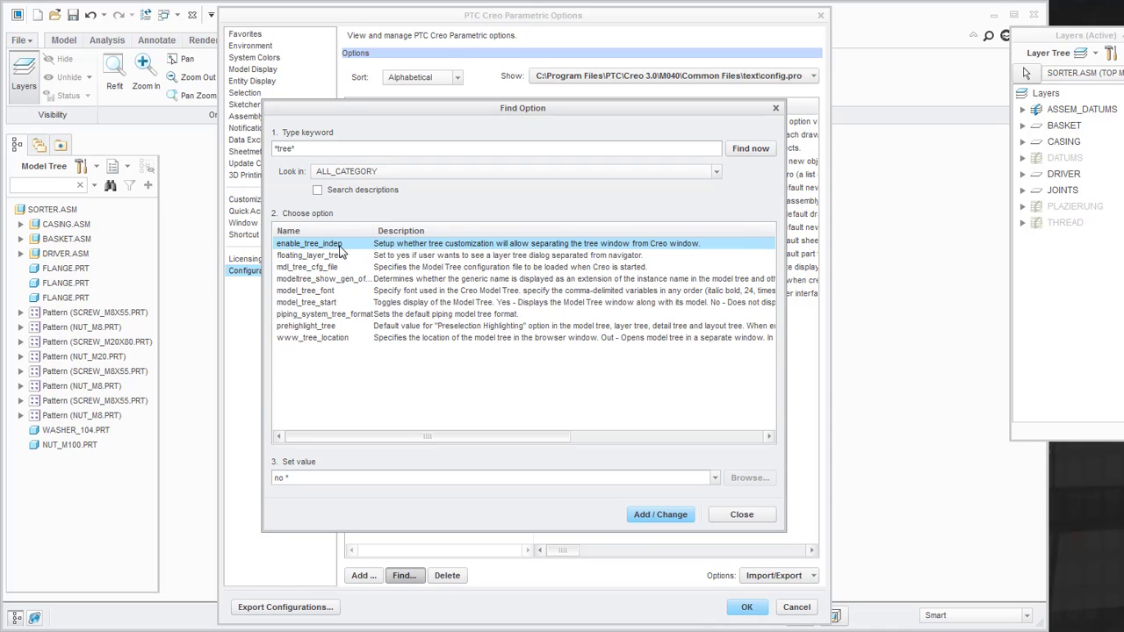
- Set the enable_tree_indep option to yes, add it to the configuration and close the option search
click(715, 478)
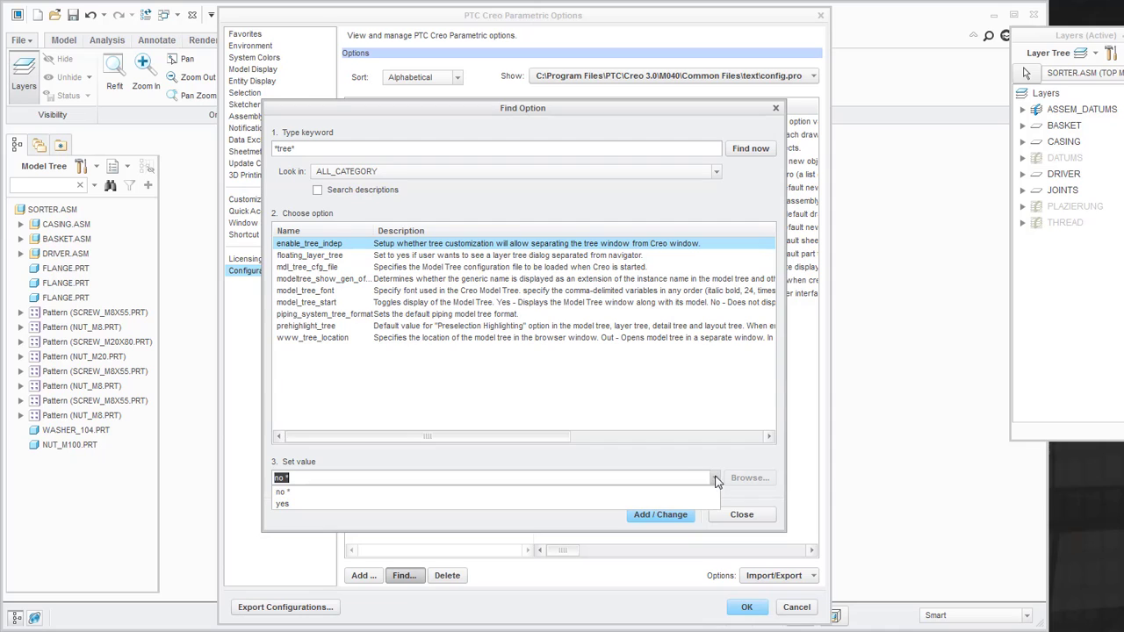
click(606, 504)
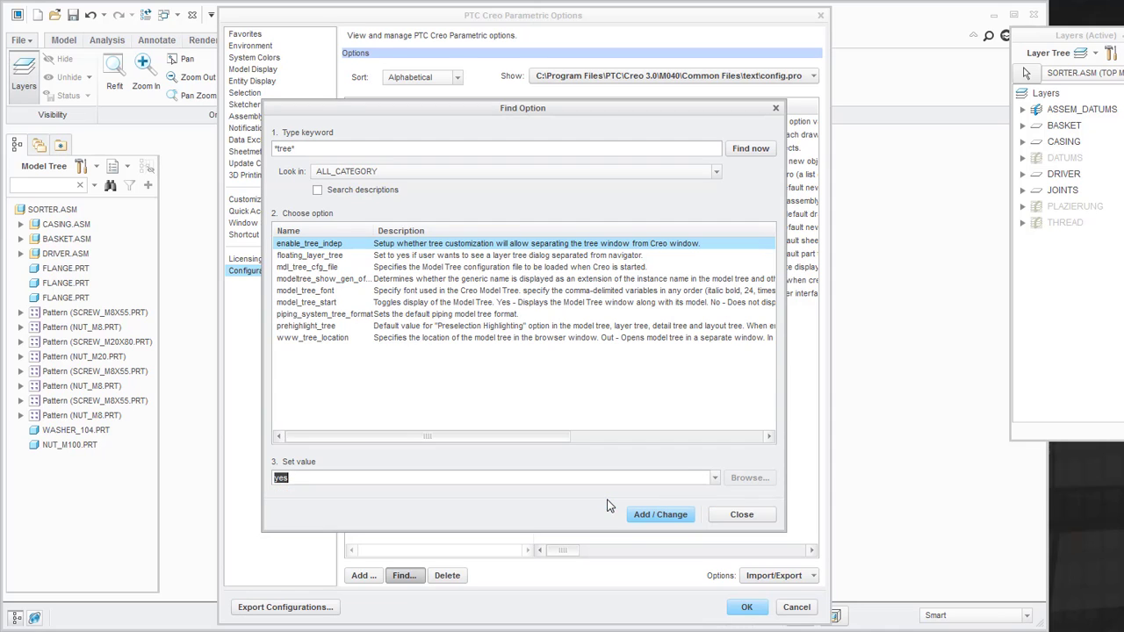
click(663, 515)
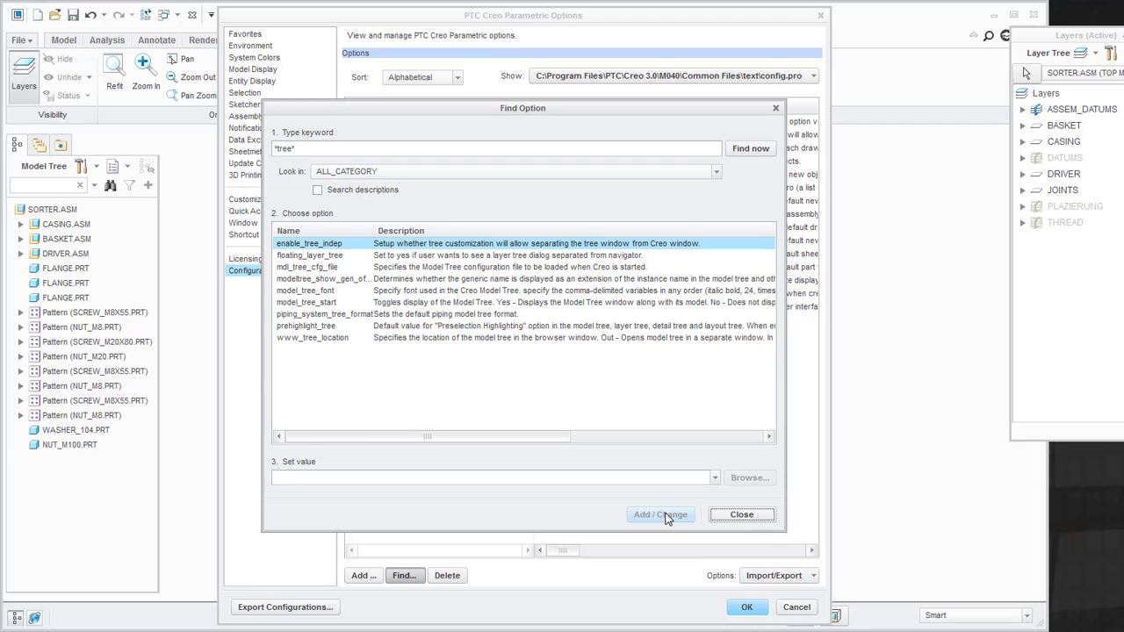
click(738, 515)
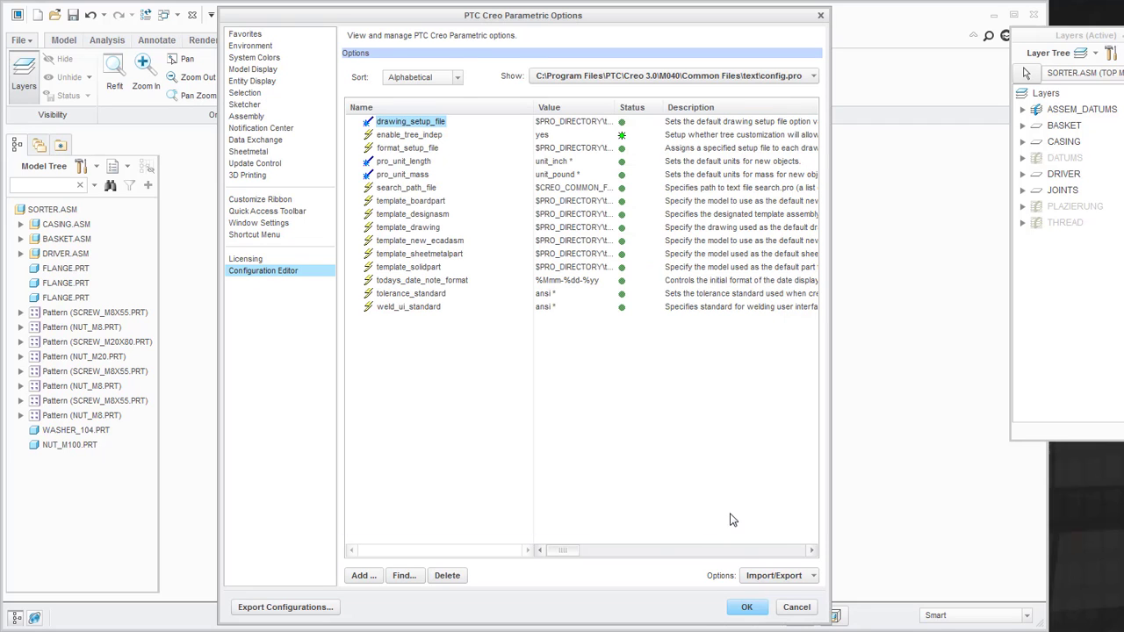
- Accept the enable_tree_indep change and save the settings to config.pro in the Public Documents folder
click(744, 607)
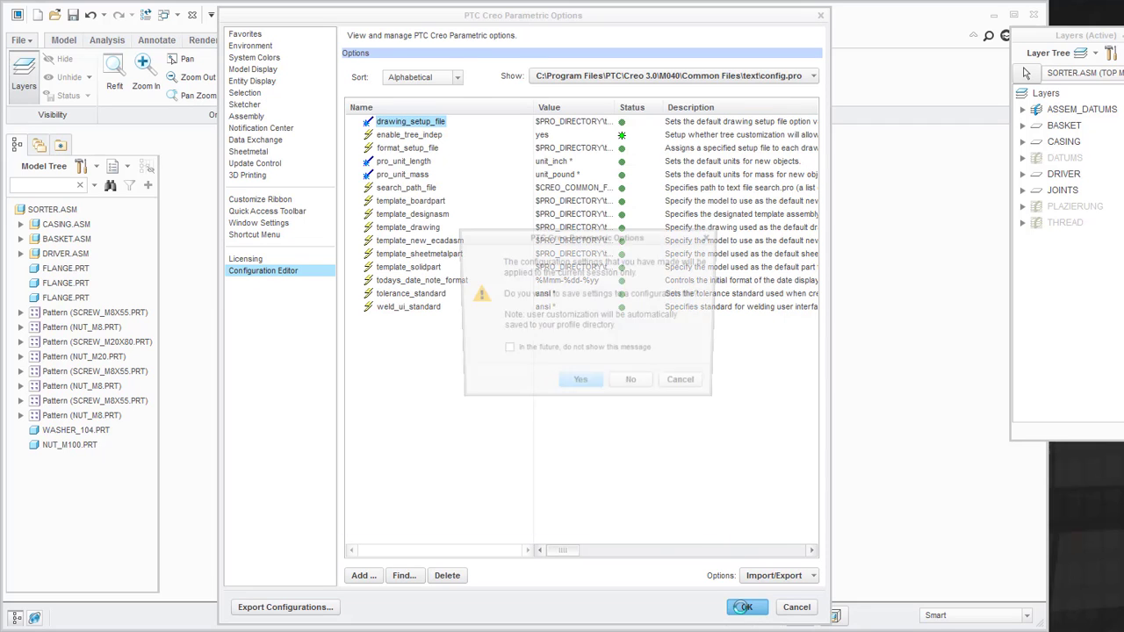
click(582, 388)
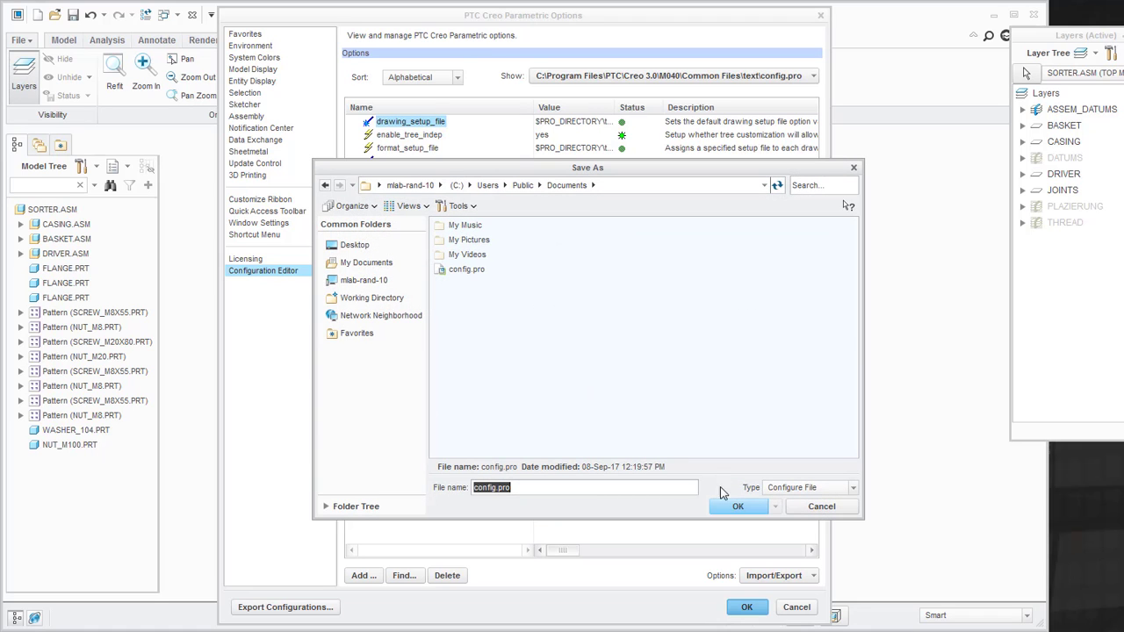
click(735, 509)
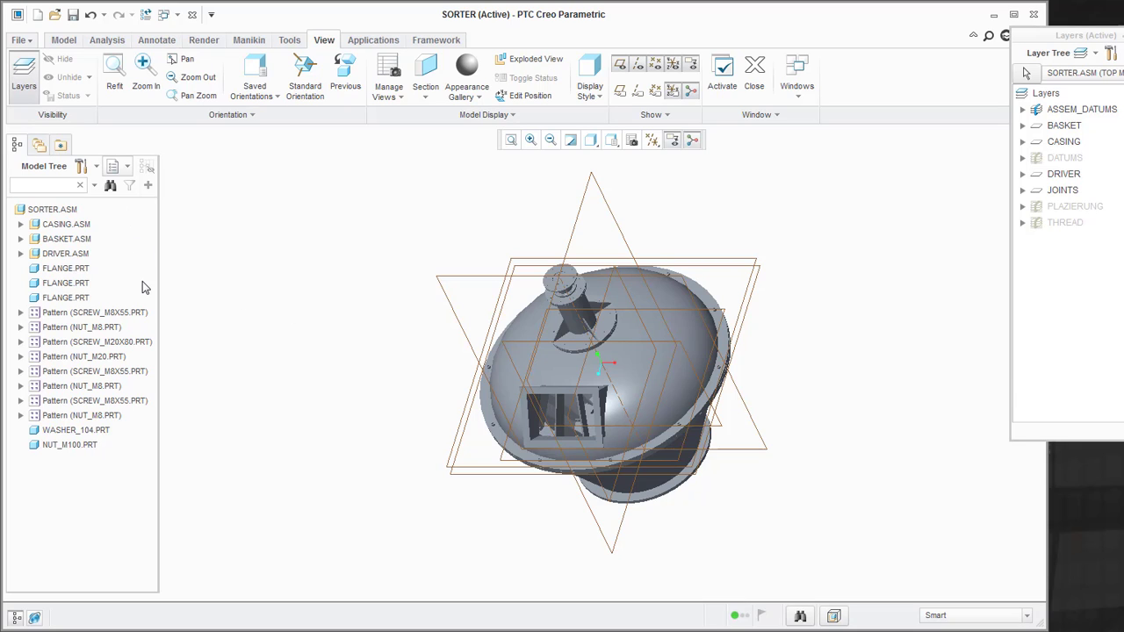
- In the options' Window Settings, set the model tree to display as a separate window and accept the change
click(19, 41)
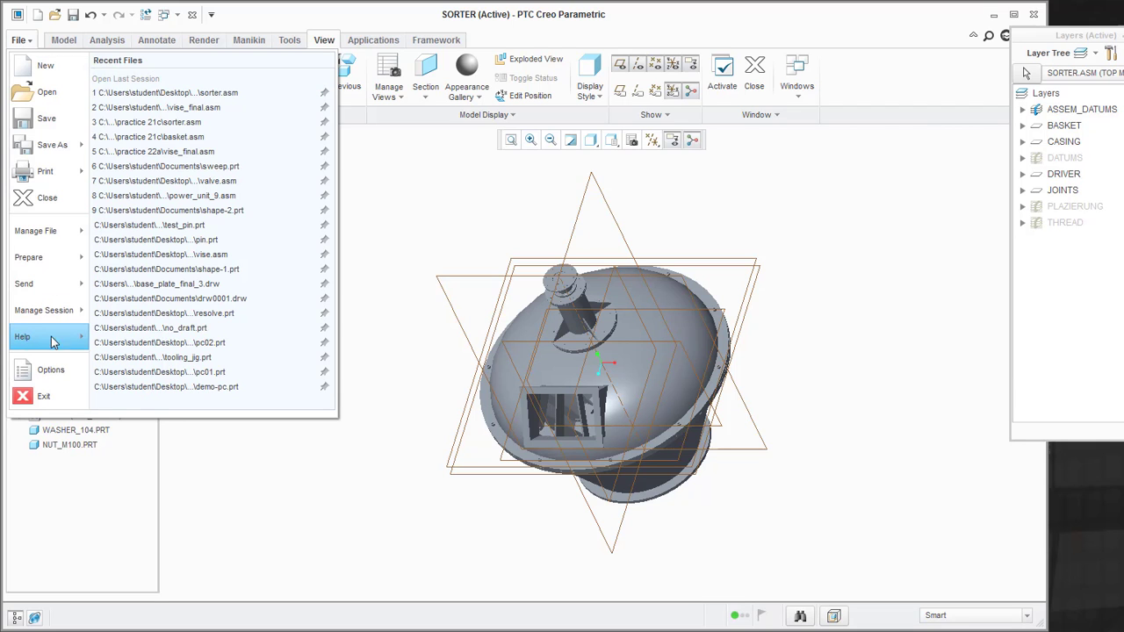
click(51, 370)
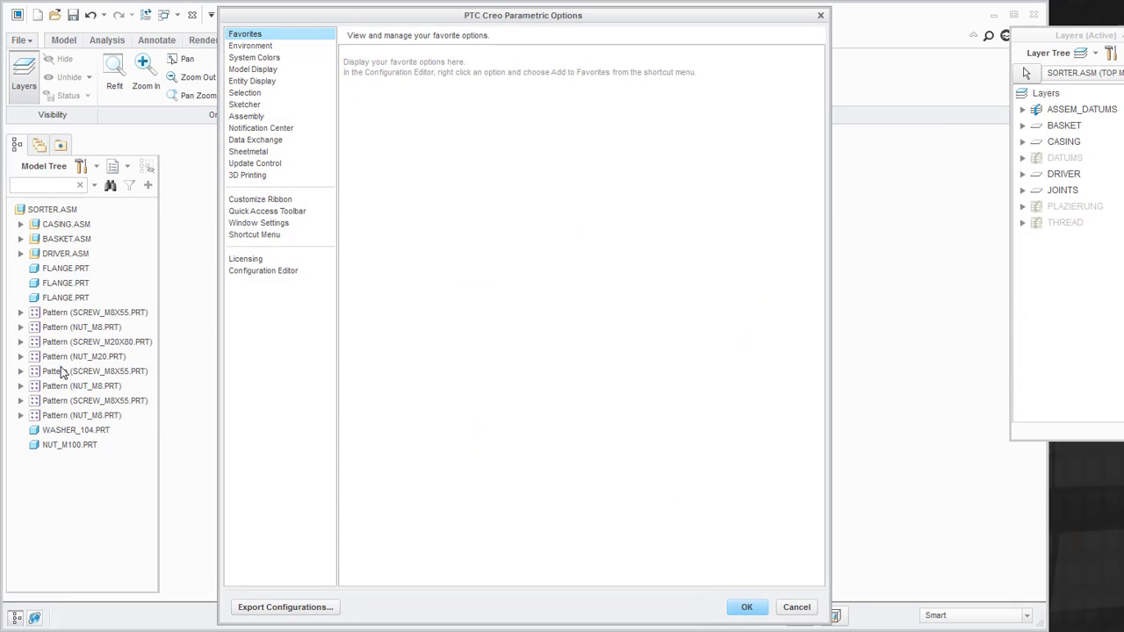
click(263, 223)
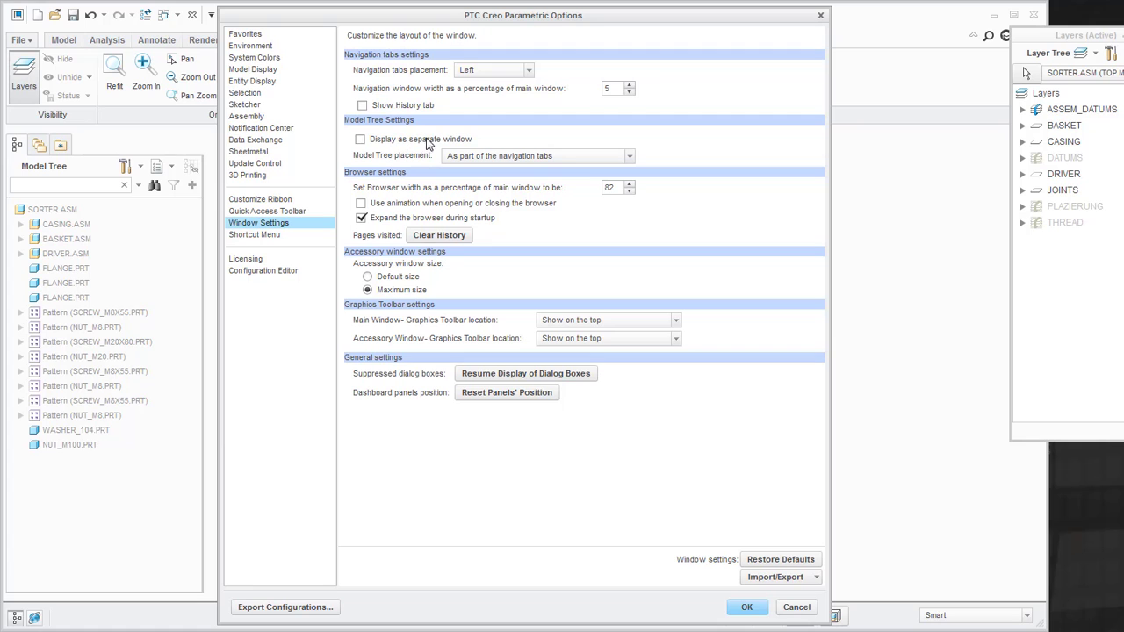
click(360, 139)
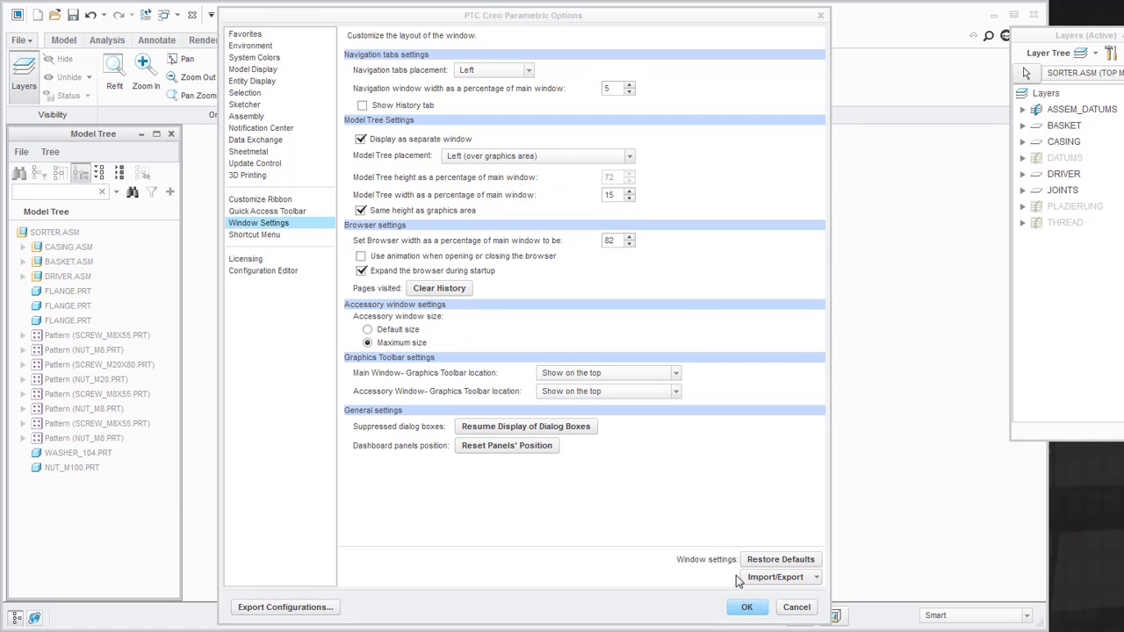
click(746, 608)
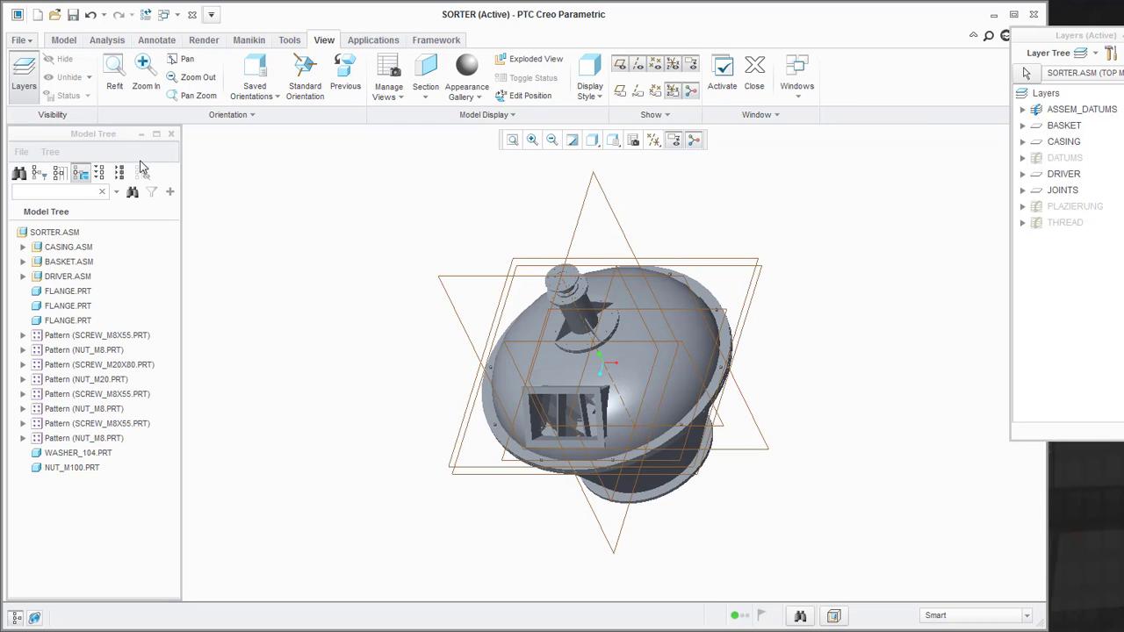
- Move the separate Model Tree window next to the layer tree window and hide the navigator pane
drag(97, 141, 889, 34)
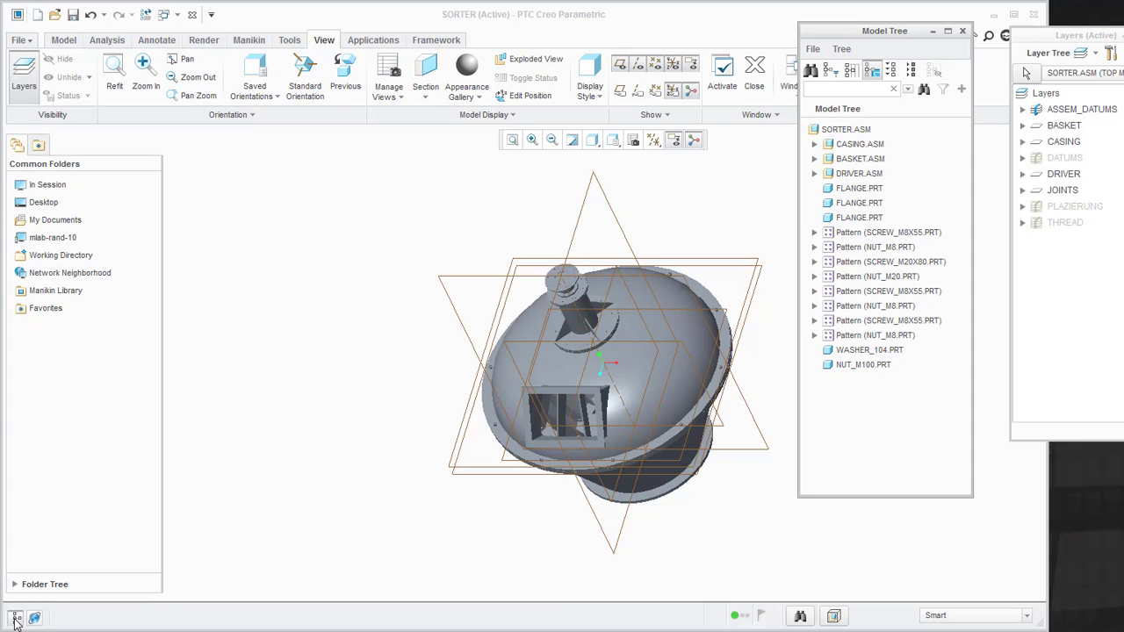
click(15, 620)
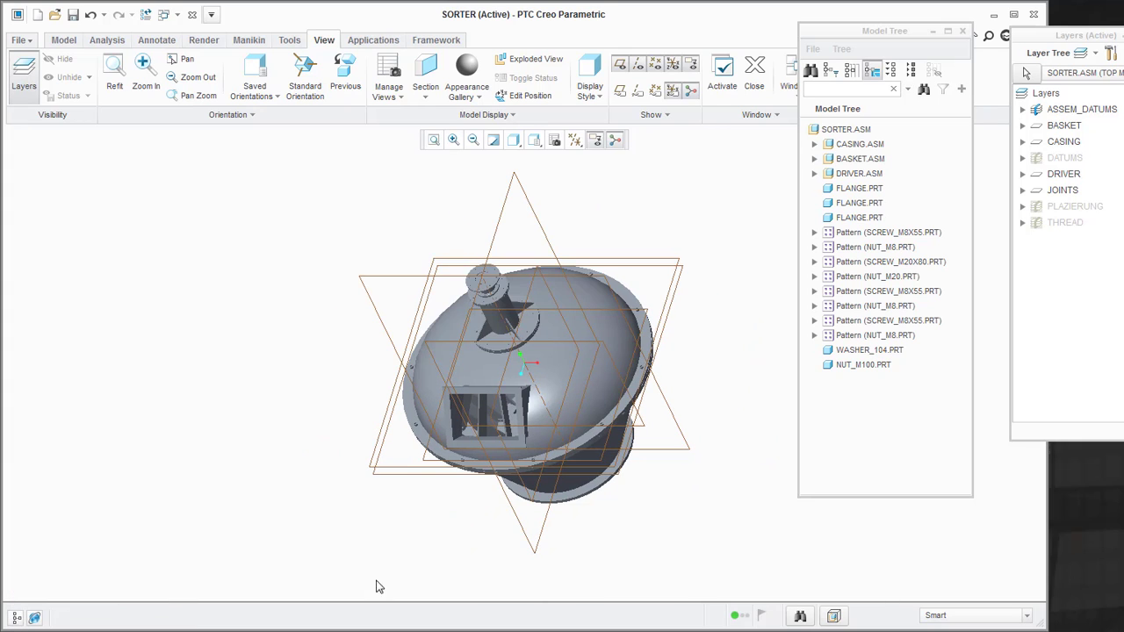